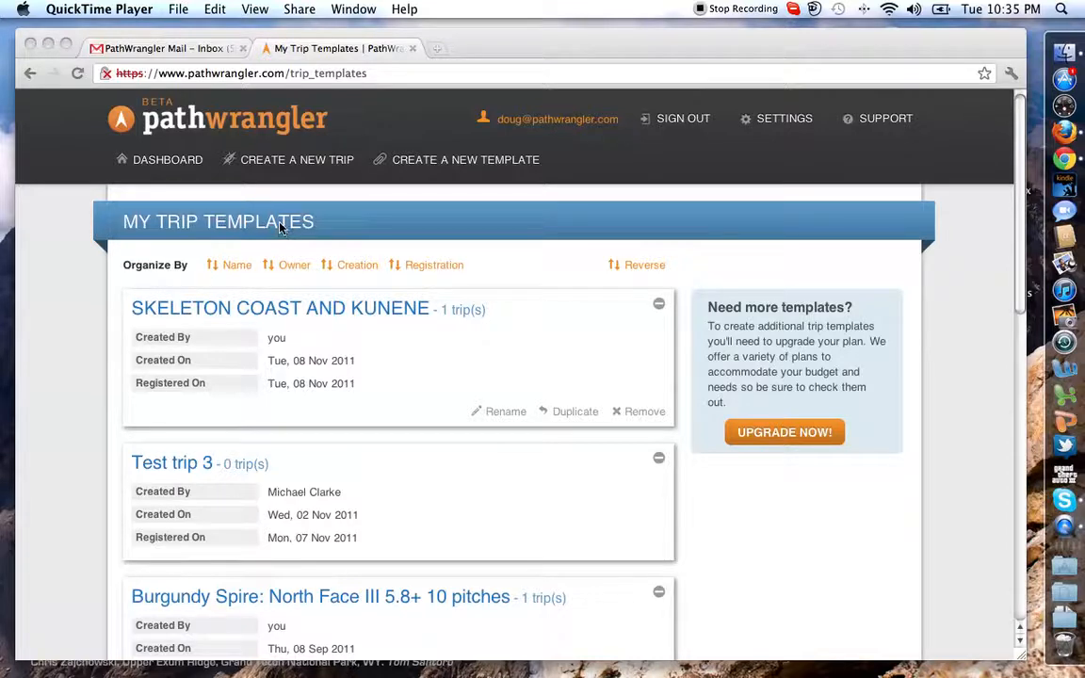
Create a new trip from the Skeleton Coast and Kunene template, naming it "SKELETON COAST AND KUNENE (Nov)".
click(285, 311)
click(288, 311)
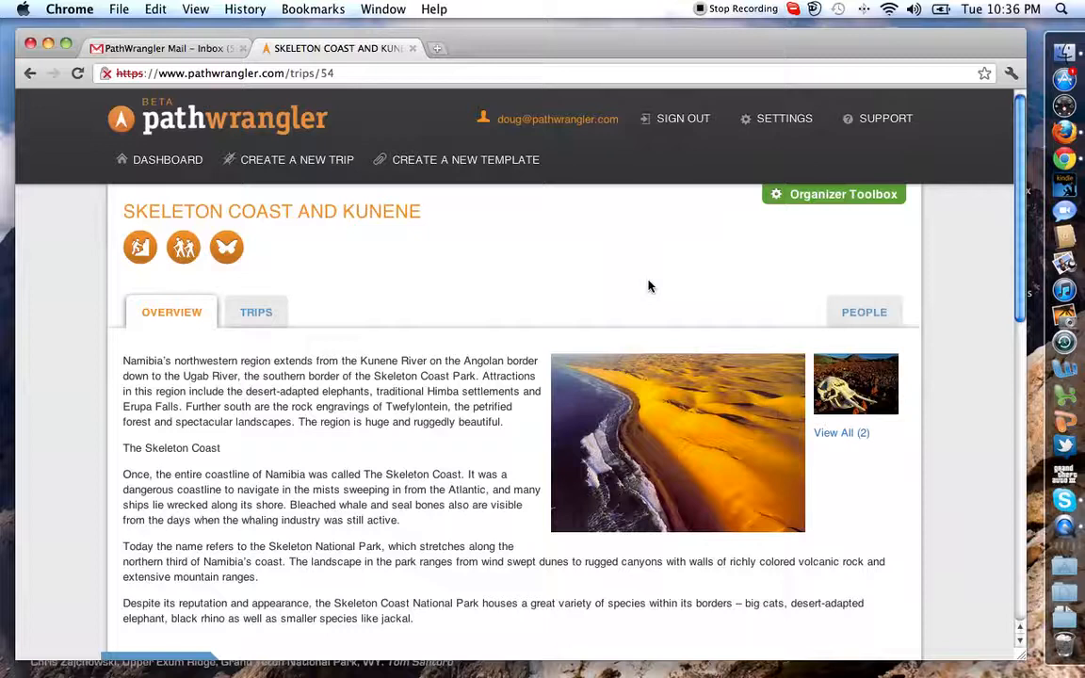
click(271, 322)
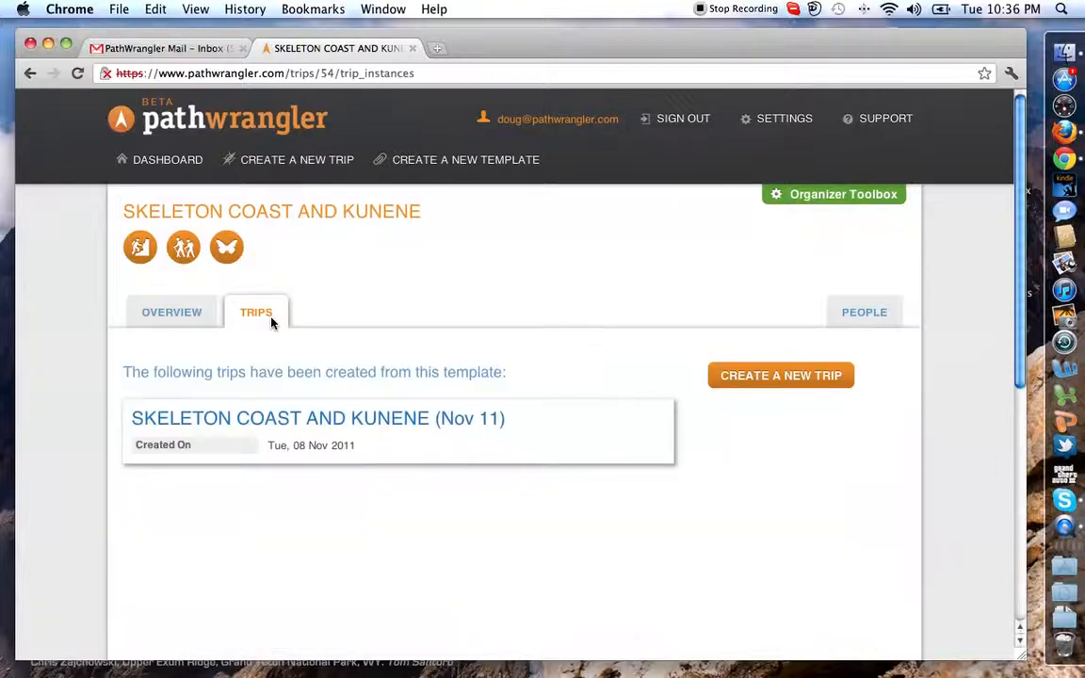
click(744, 378)
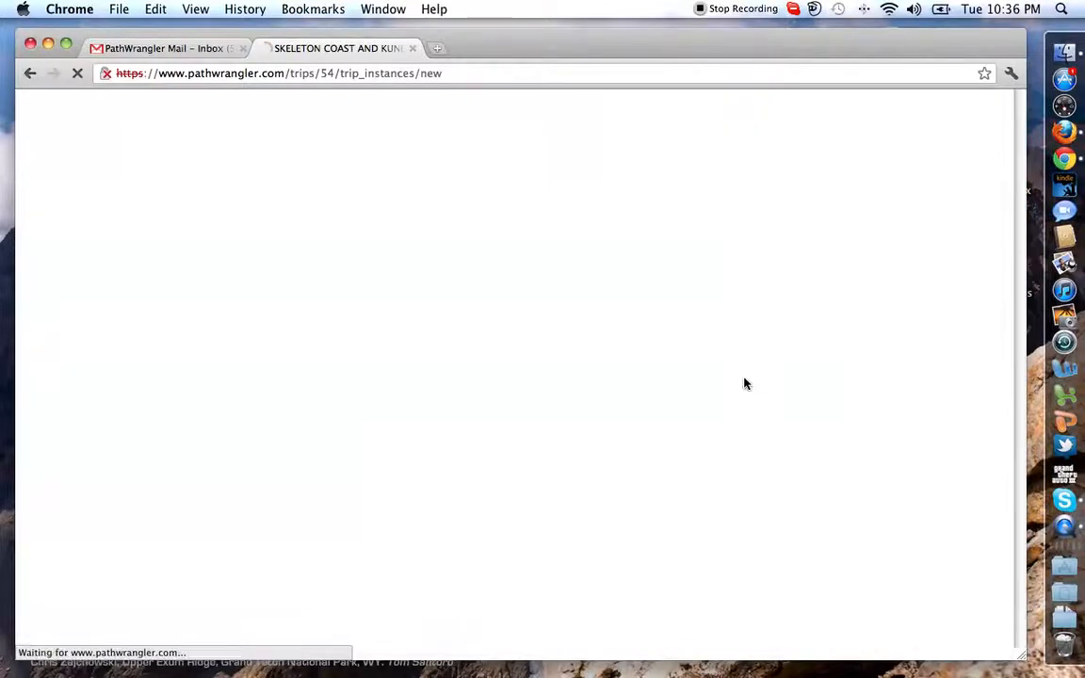
click(385, 299)
text((Nov))
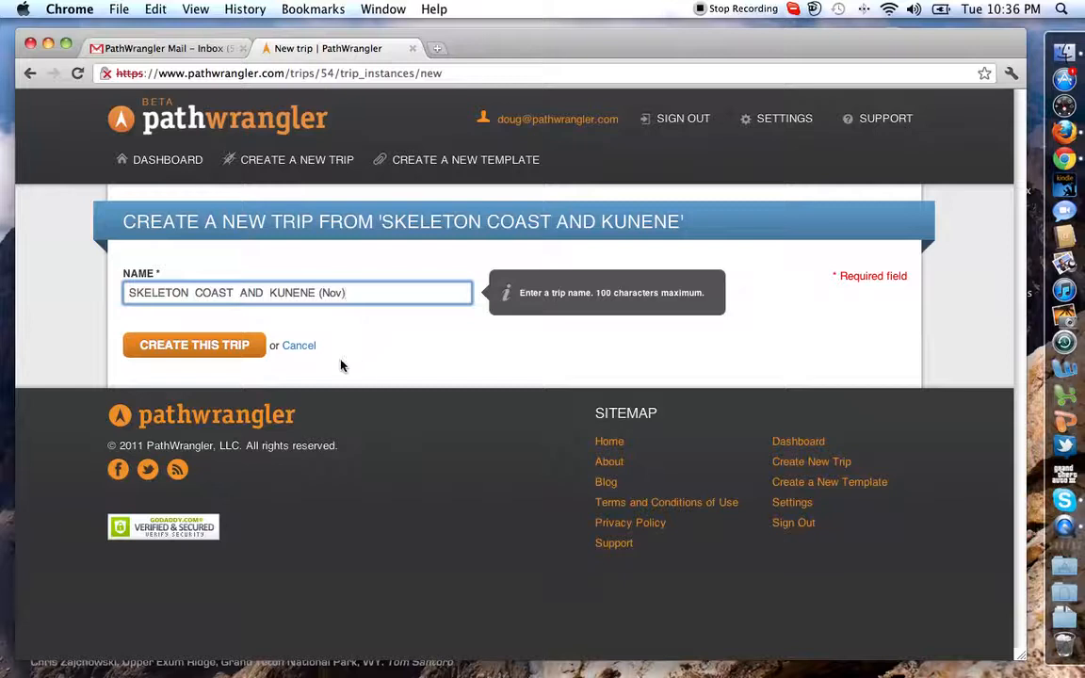
click(204, 346)
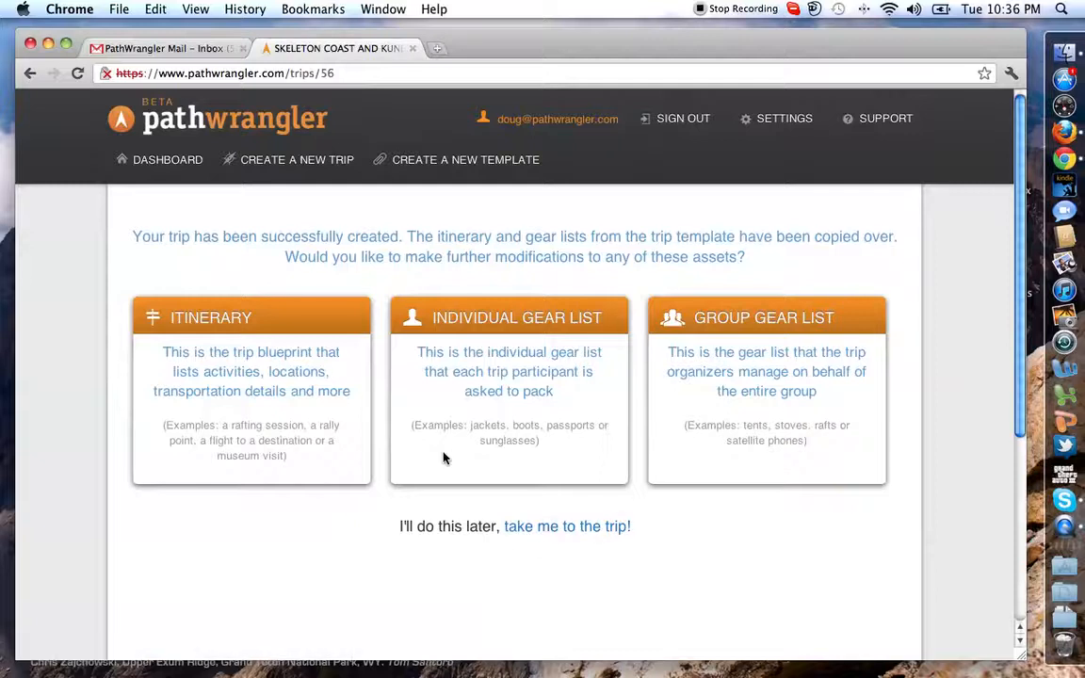
Open the newly created trip's page and return to the trip templates list.
click(584, 527)
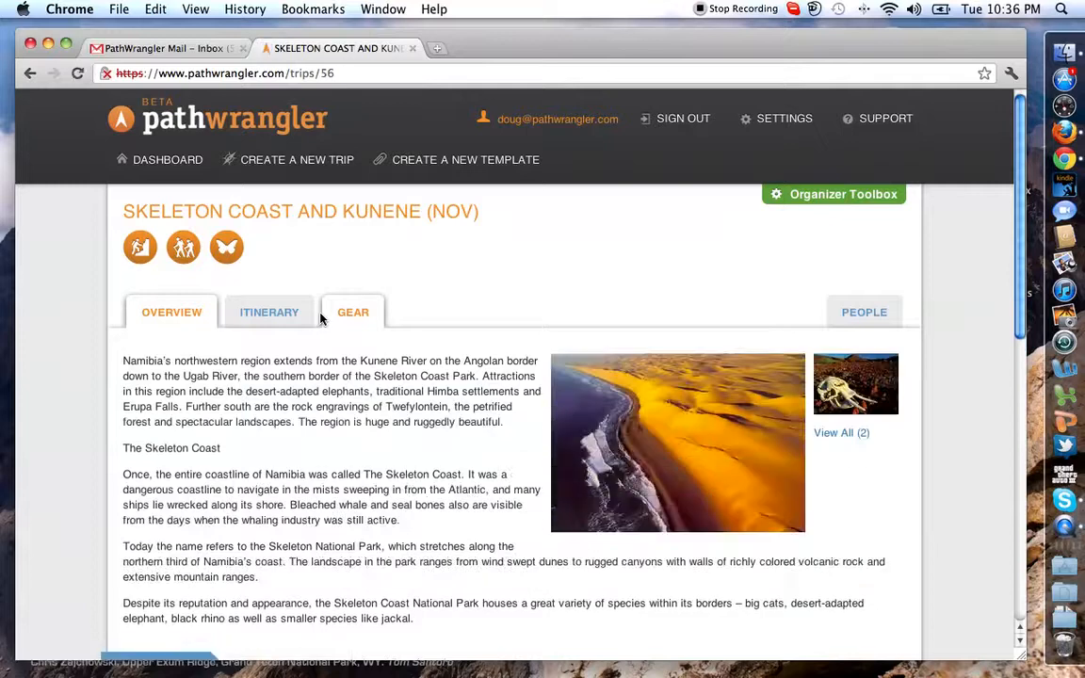
mouse_move(161, 162)
click(152, 213)
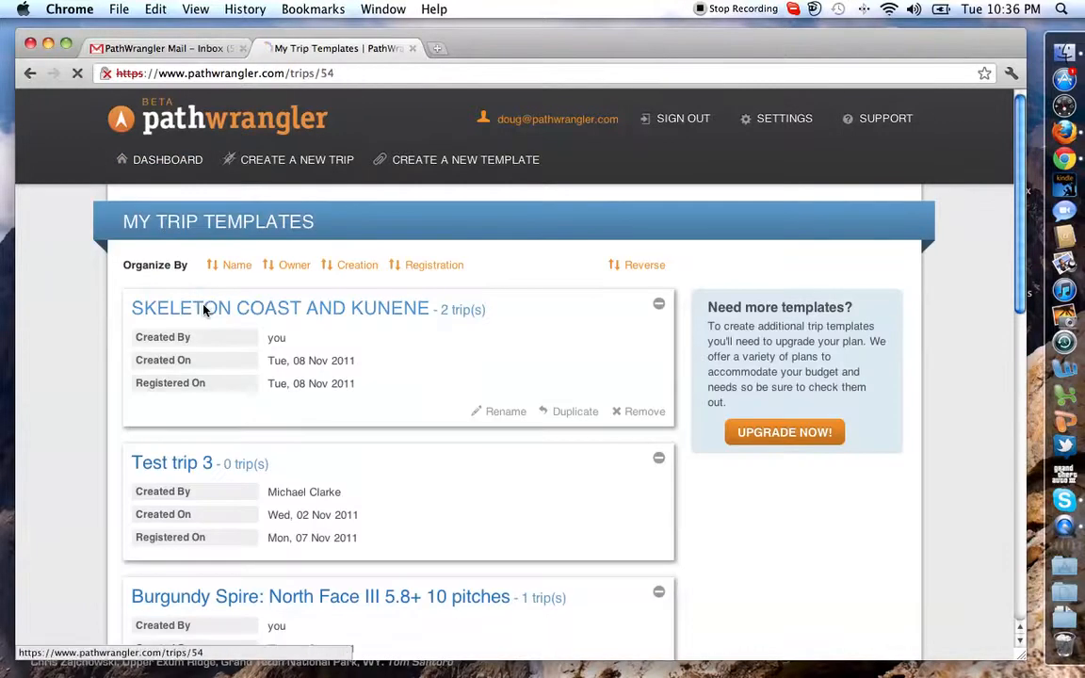
Create another trip from the same template, naming it "SKELETON COAST AND KUNENE (Dec)".
click(205, 310)
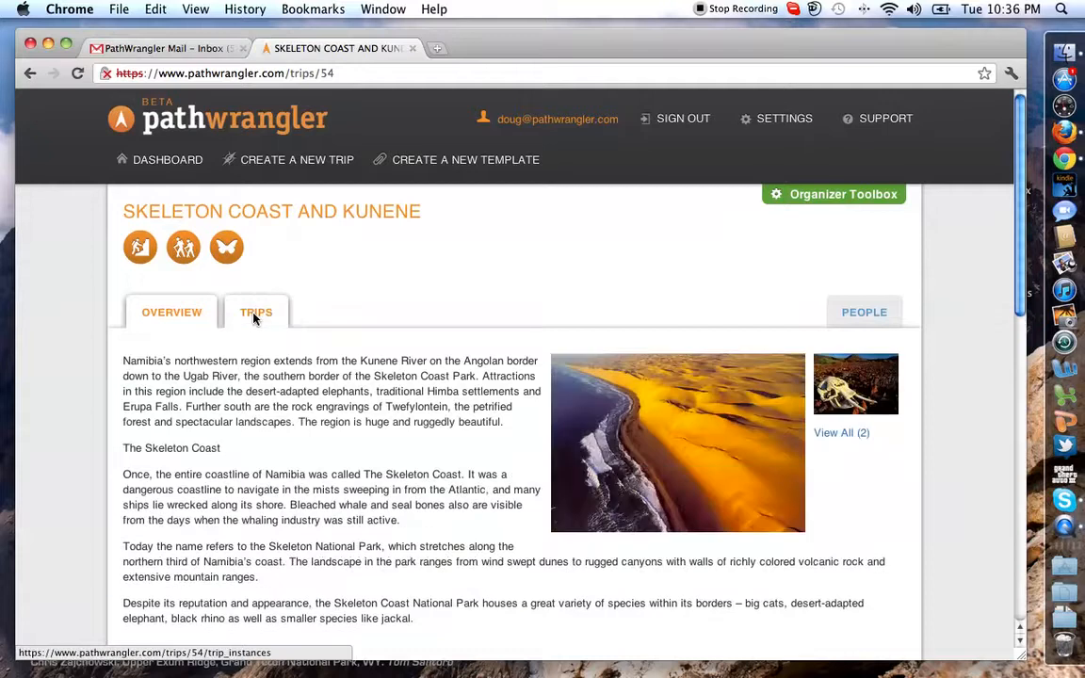
click(253, 318)
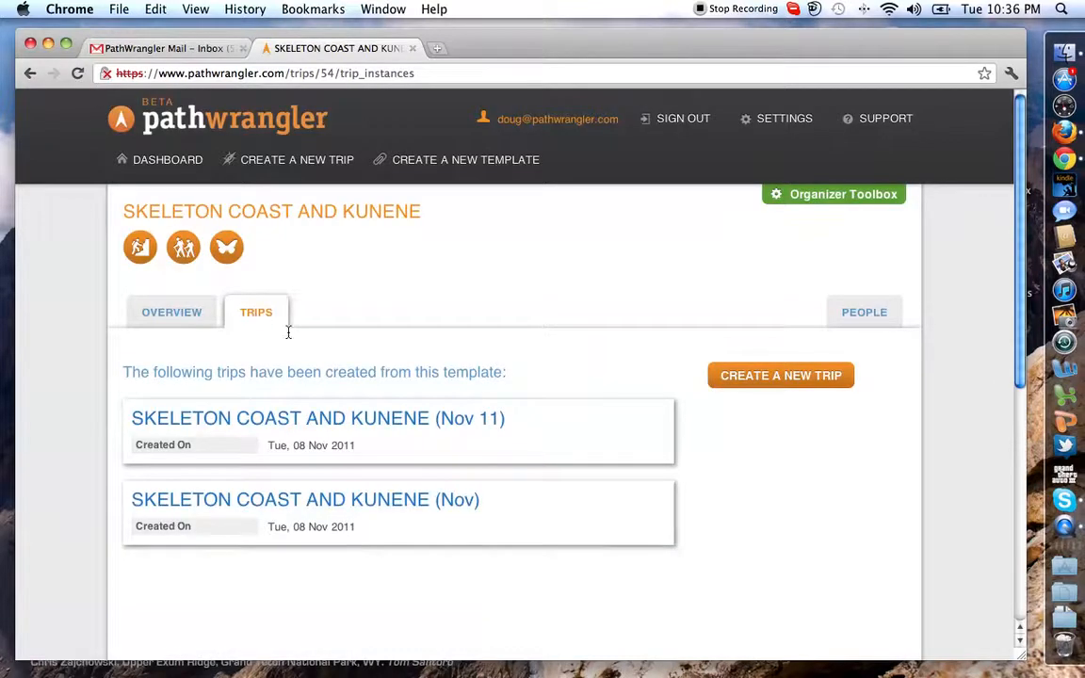
click(778, 377)
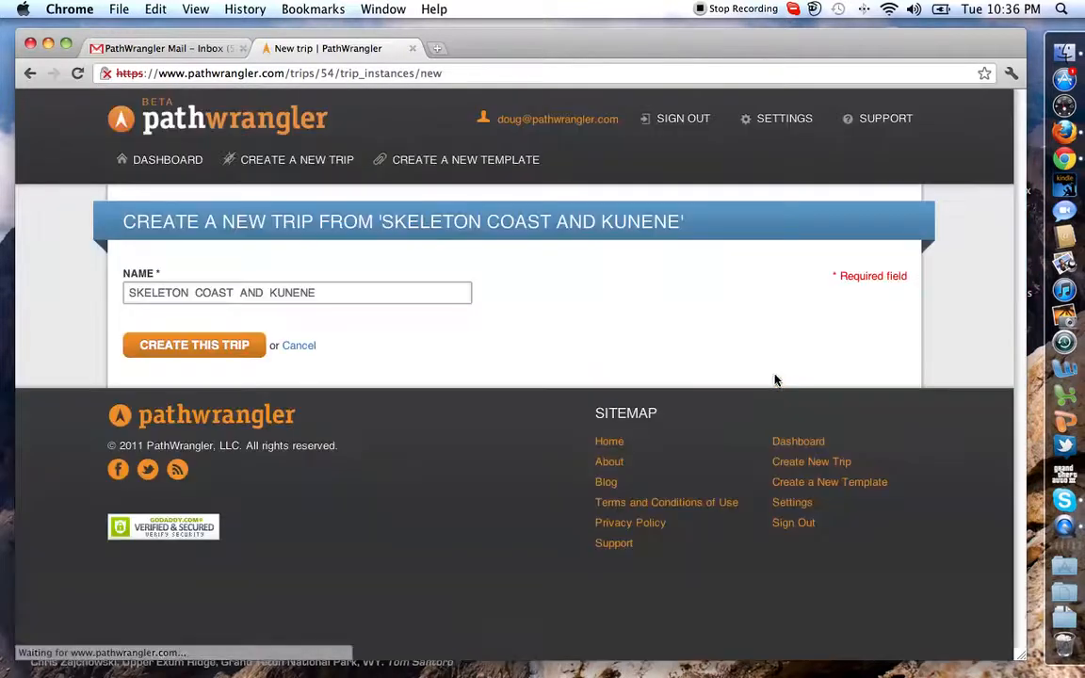
click(409, 299)
text(()
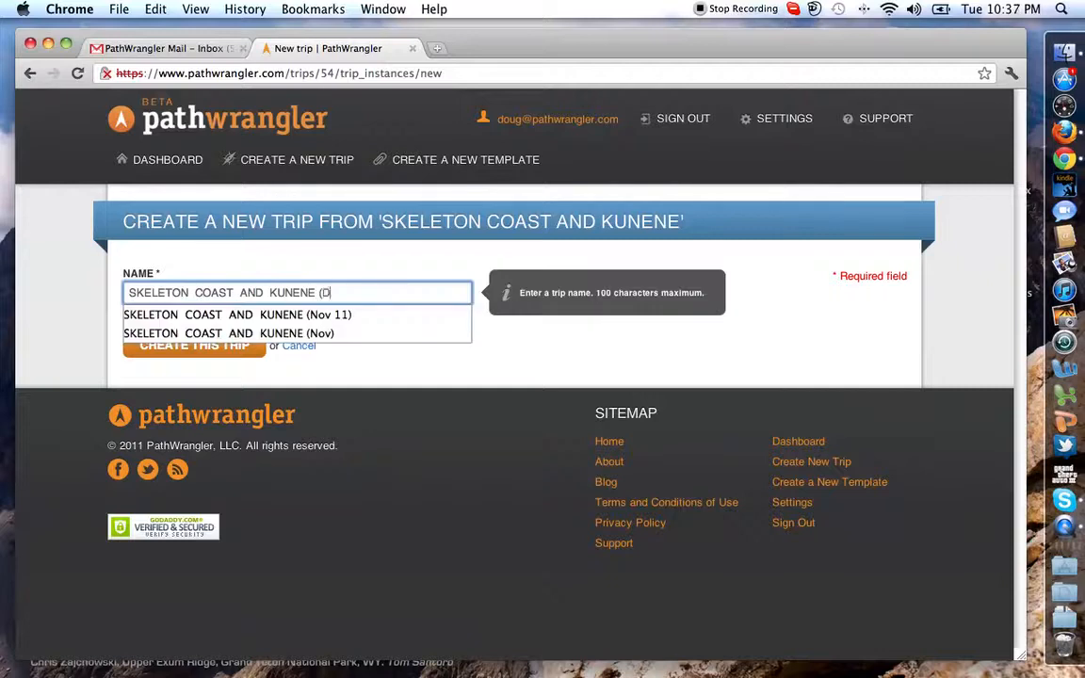
text(Dec))
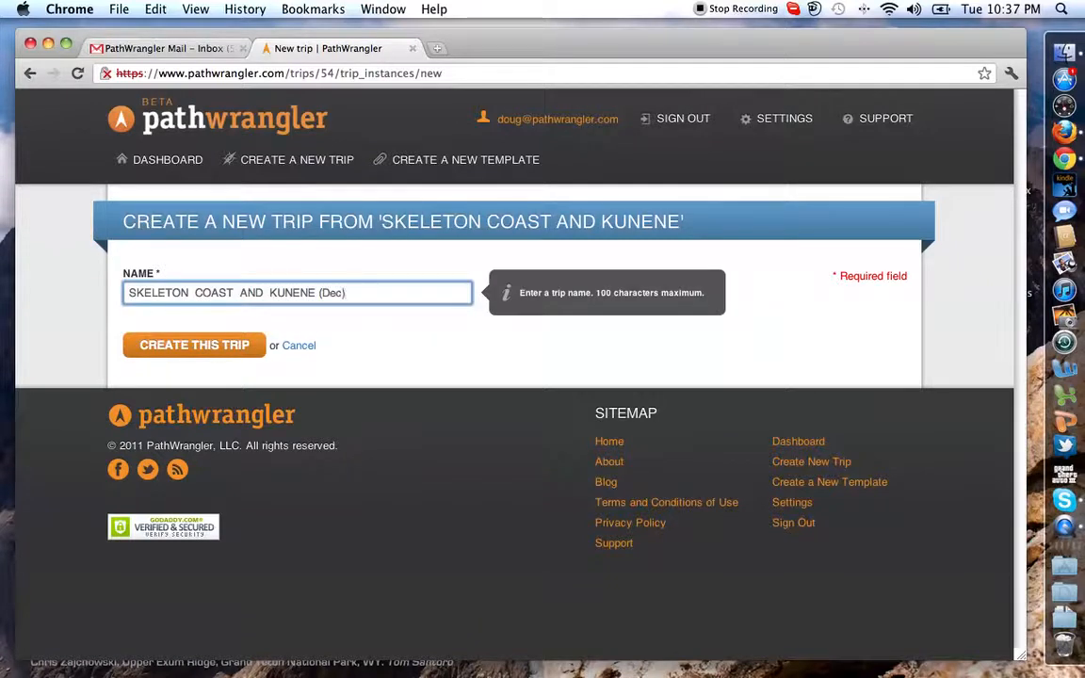
click(222, 347)
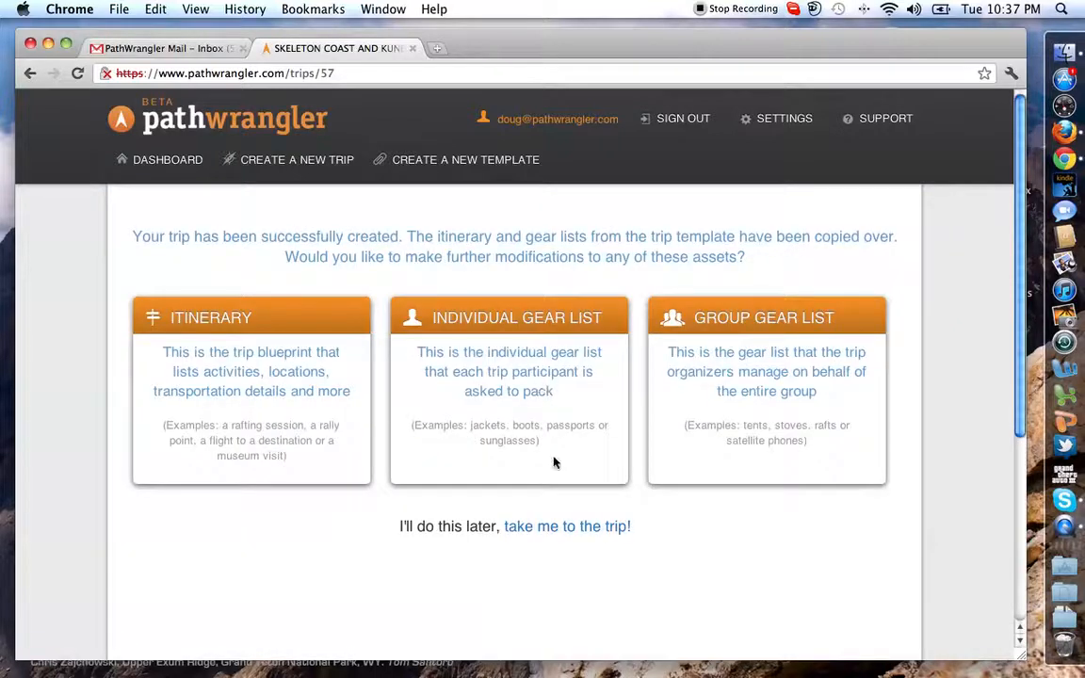
Open the December trip and go to its people management page.
click(558, 529)
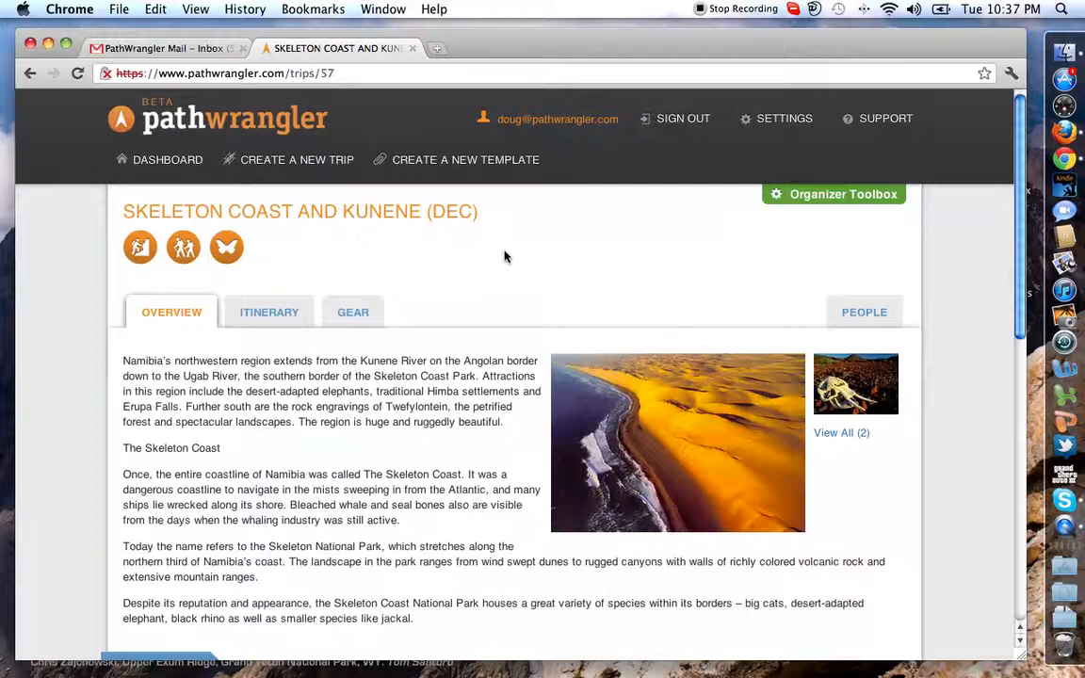
click(851, 201)
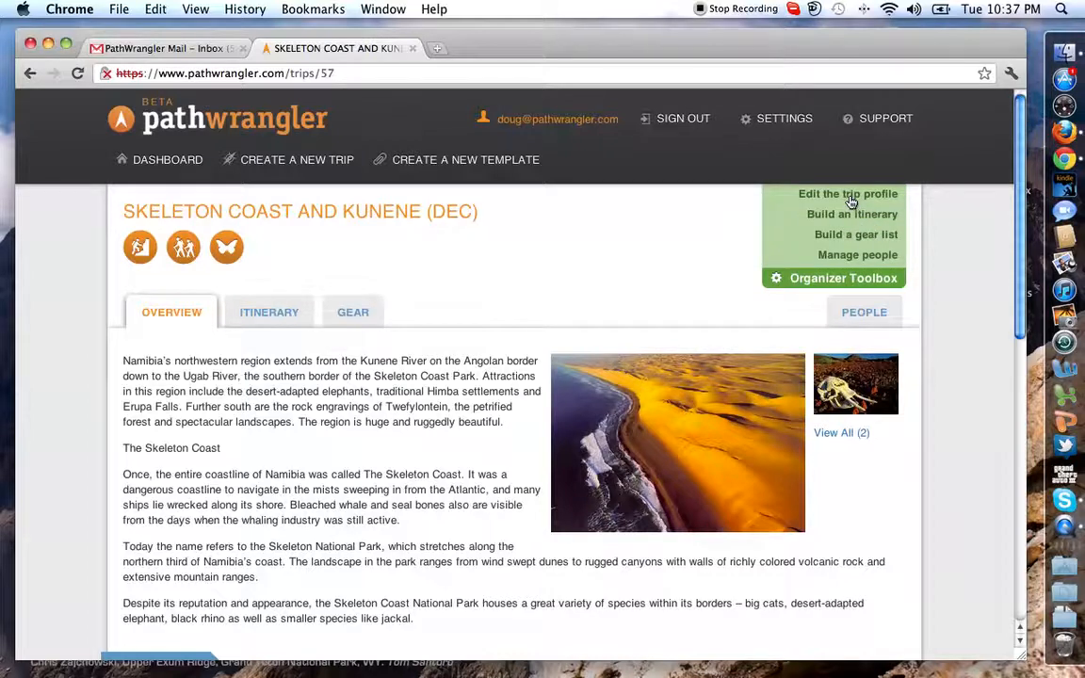
click(853, 258)
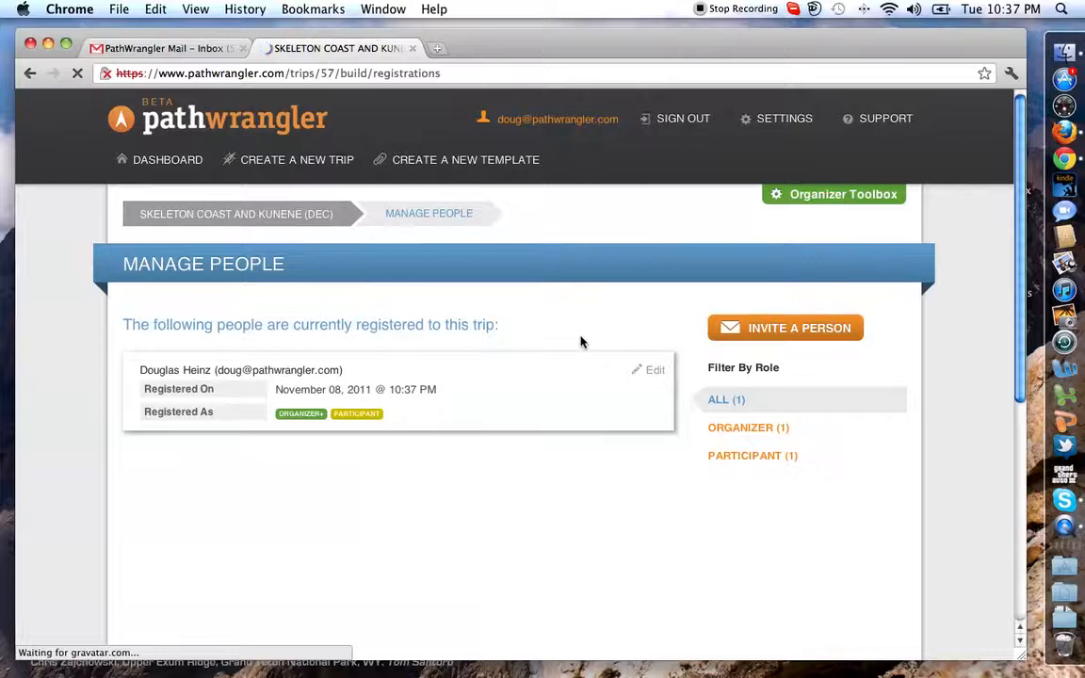
Invite a person to the trip by entering the recipient's e-mail address with the Organizer and Participant roles.
click(792, 329)
click(368, 376)
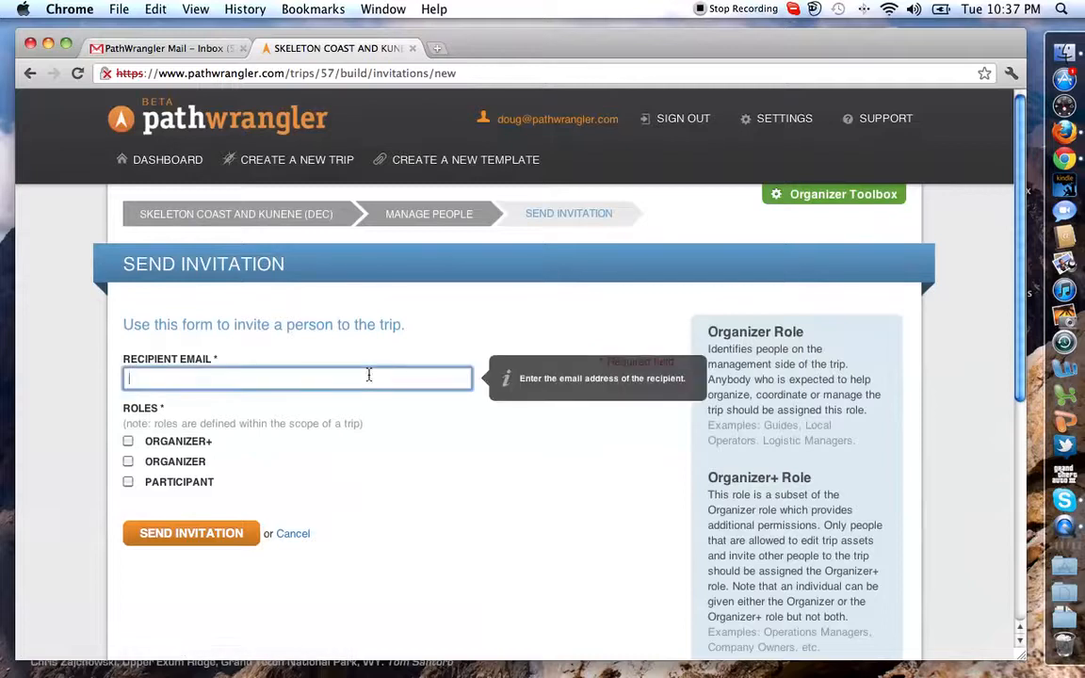
text(tenfin)
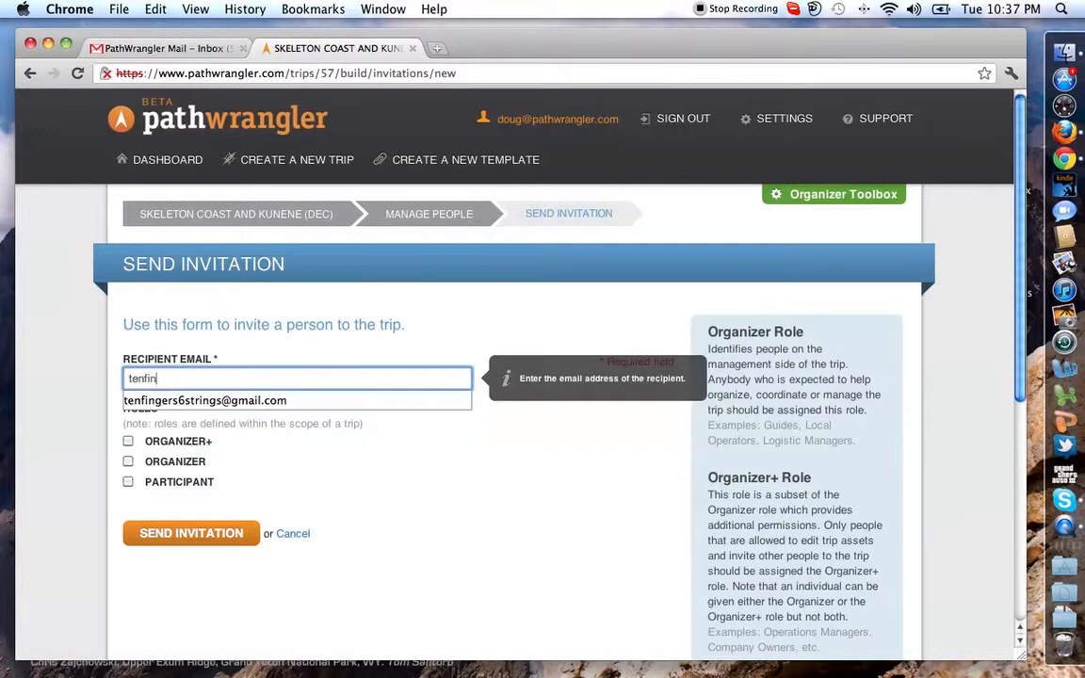
key(Down)
key(Tab)
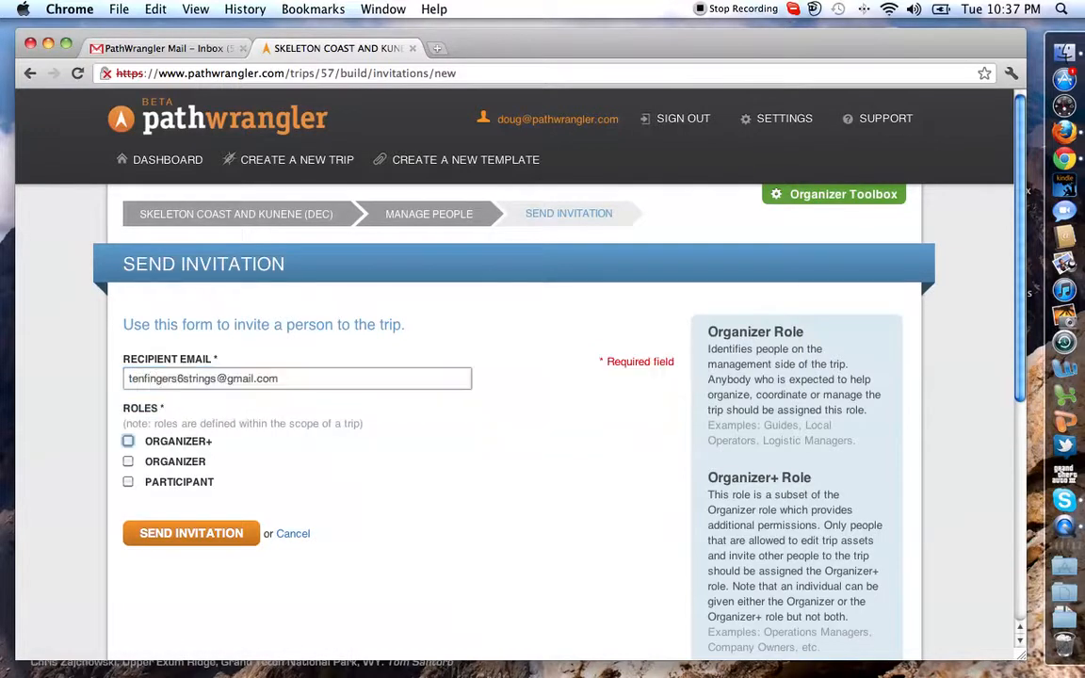
scroll(450, 424, down, 2)
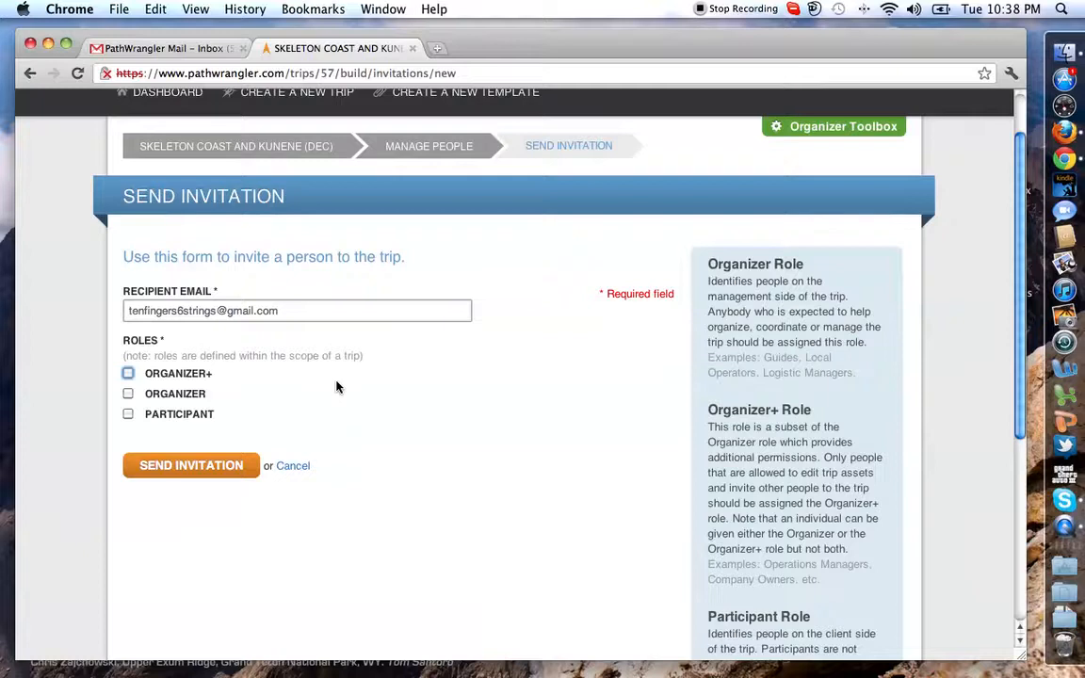
click(129, 376)
click(129, 415)
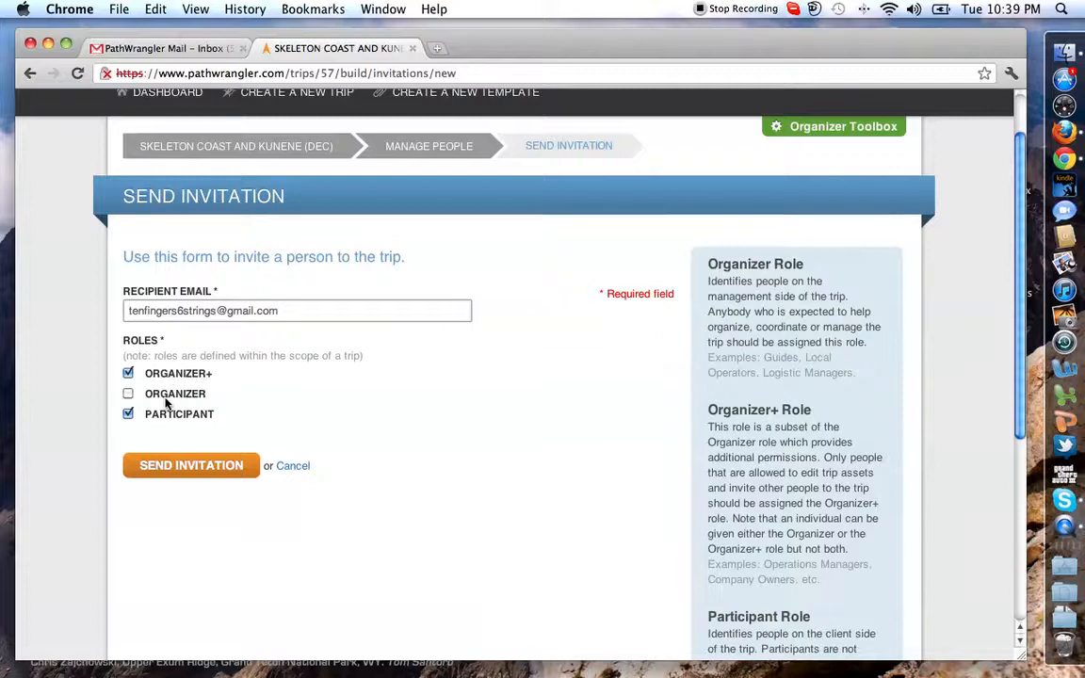
click(128, 394)
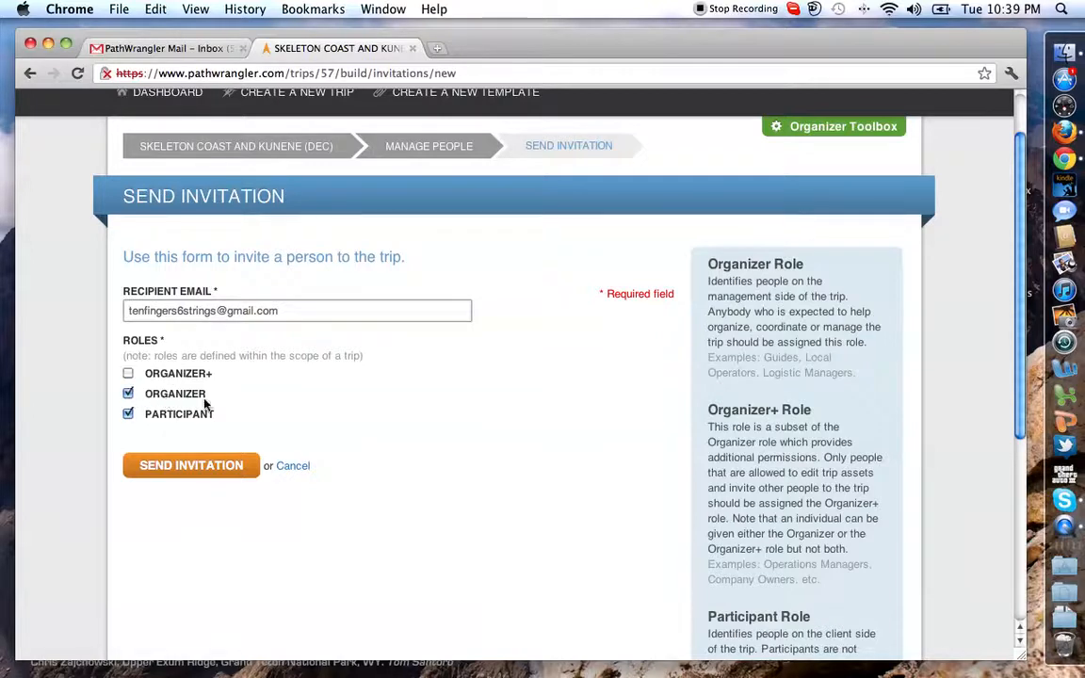
click(197, 469)
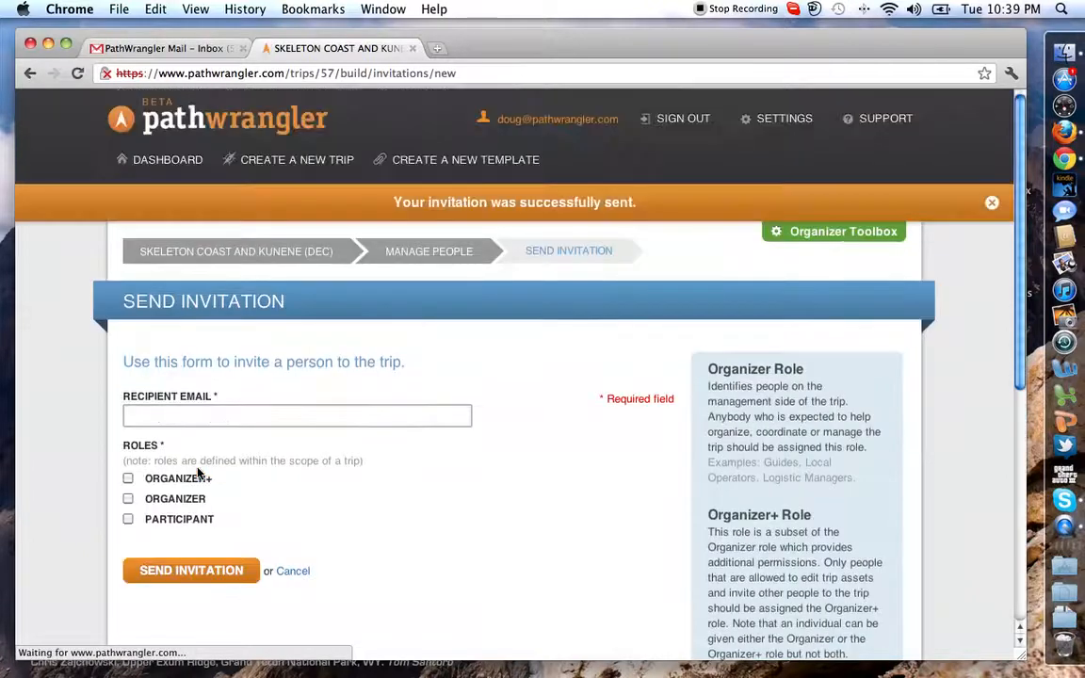
Invite a second recipient by e-mail address with only the Participant role.
click(241, 414)
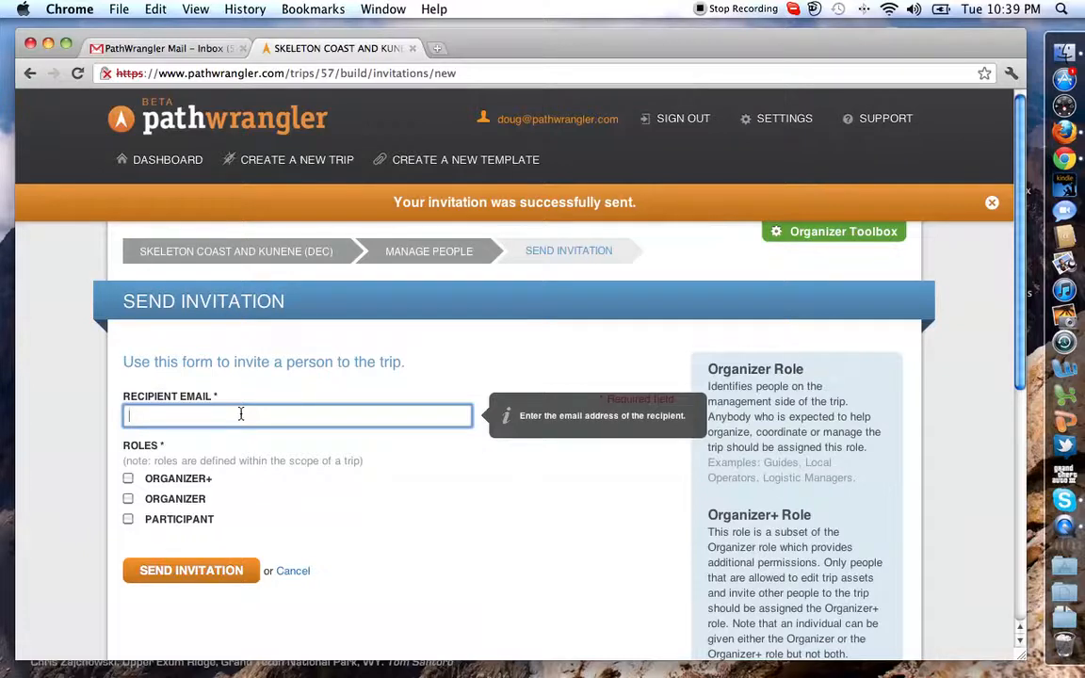
click(241, 415)
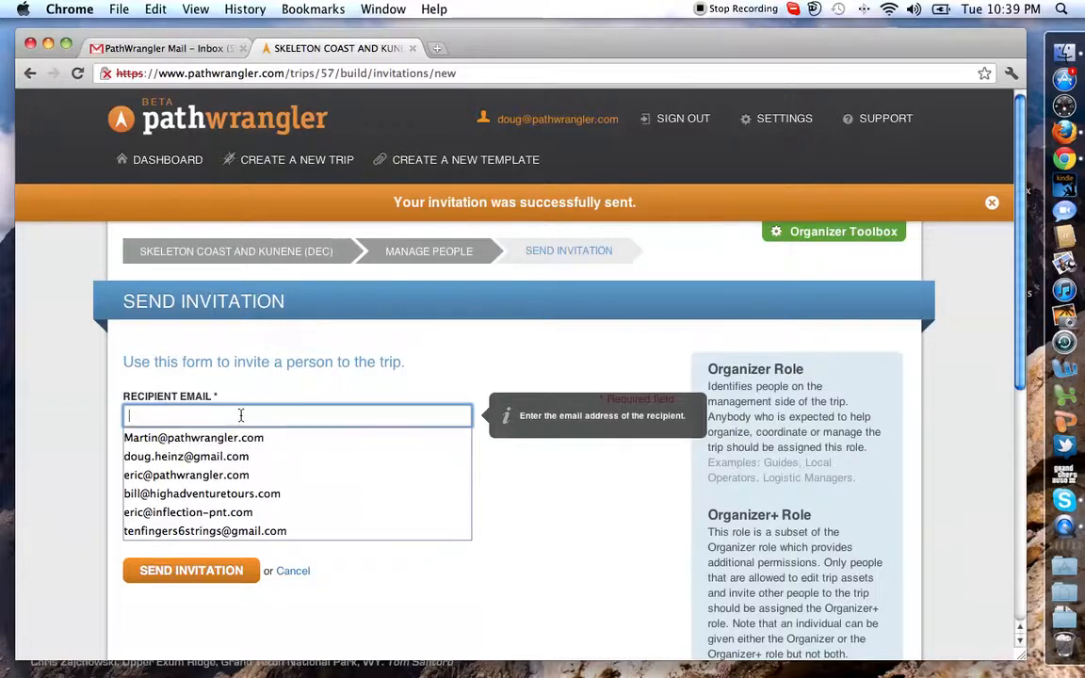
text(doug)
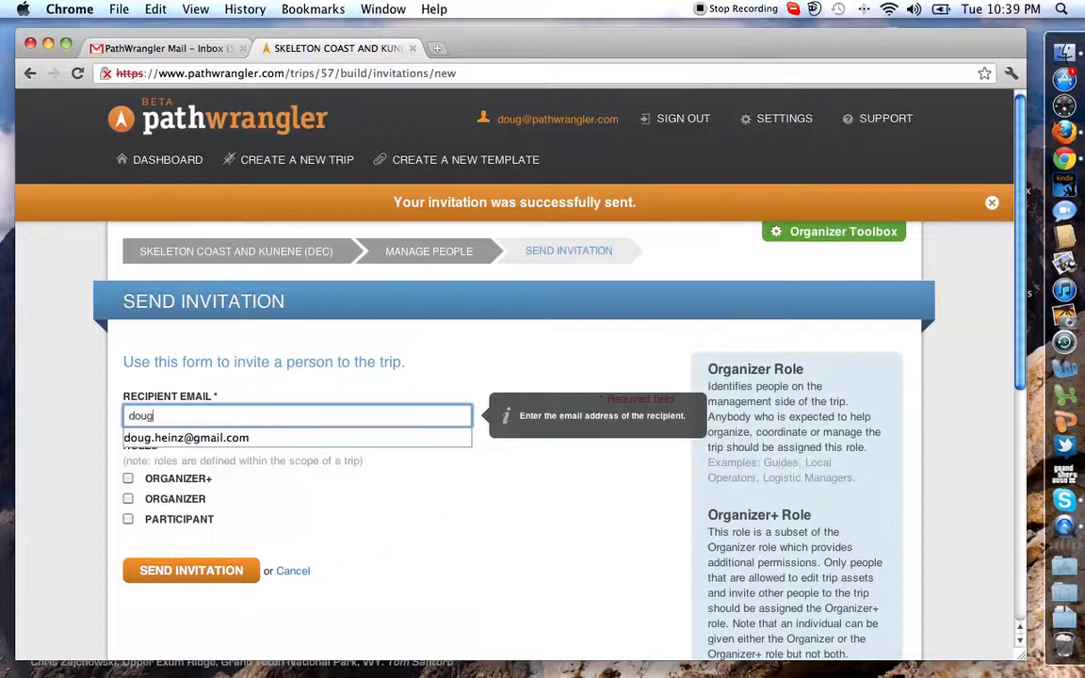
key(Down)
key(Return)
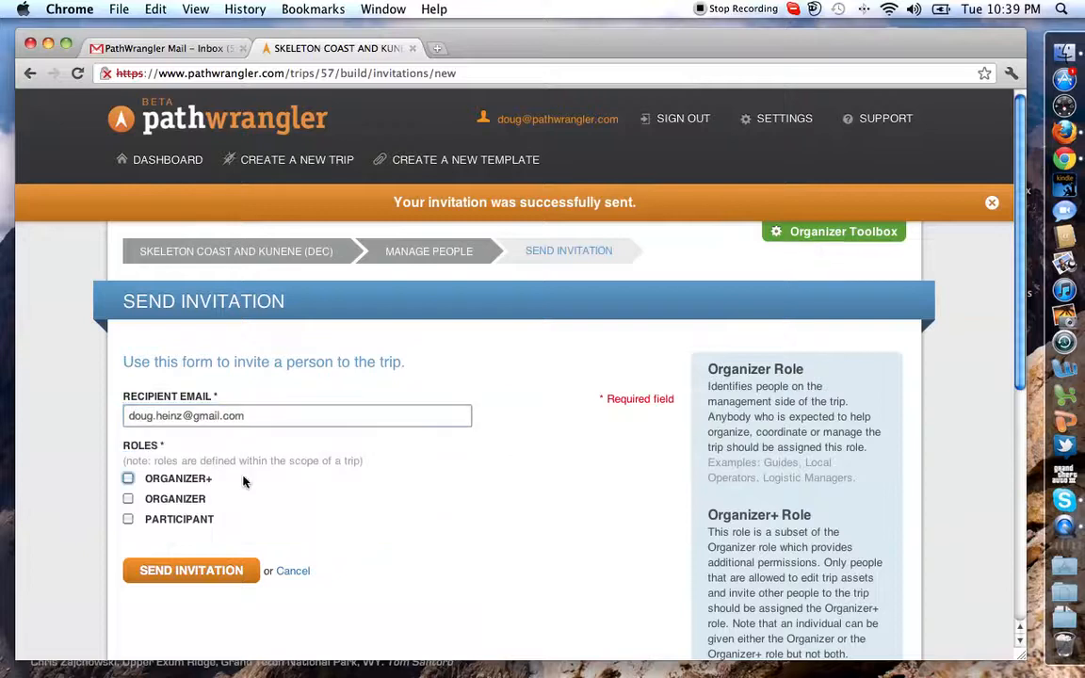
click(128, 521)
click(193, 581)
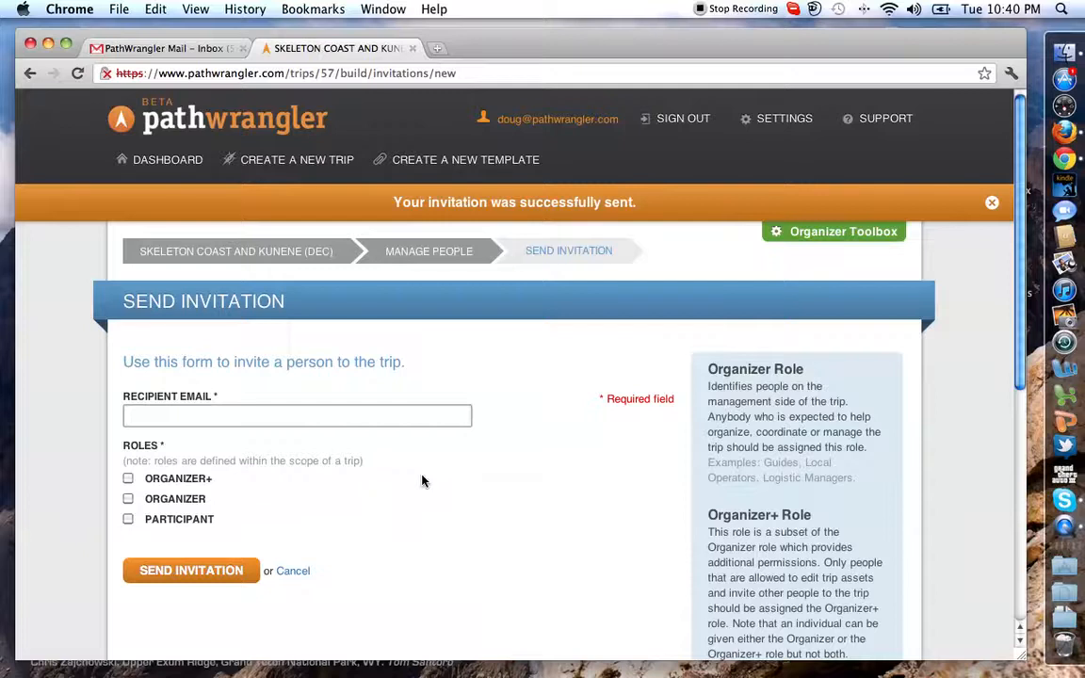
Review the trip's registered people and return to the trip overview.
click(835, 234)
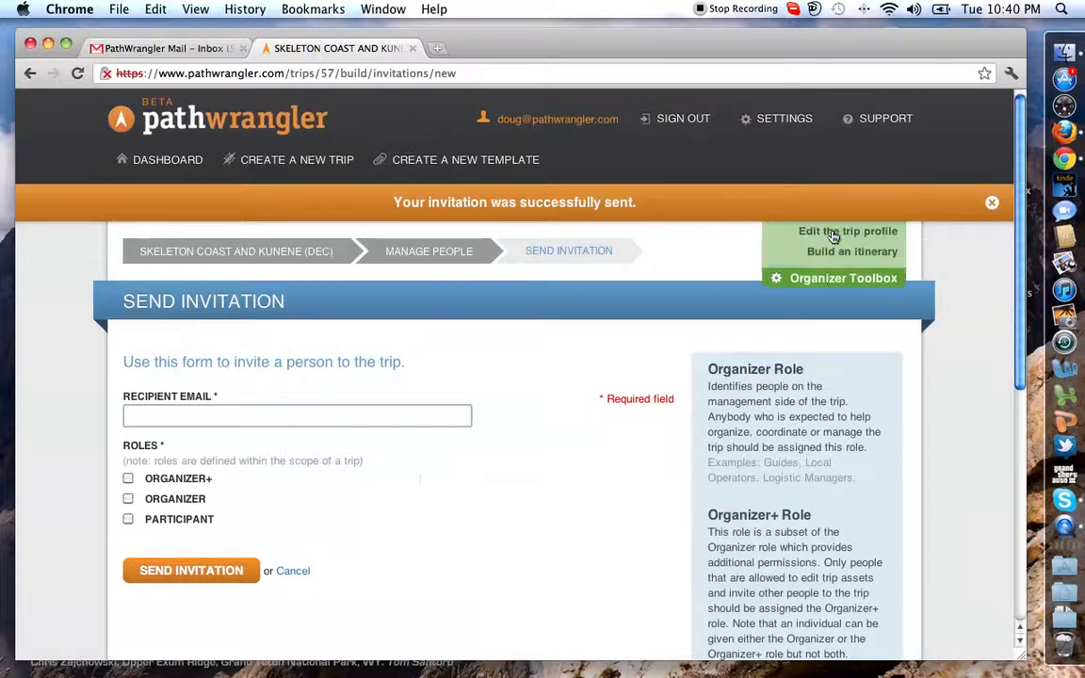
click(845, 294)
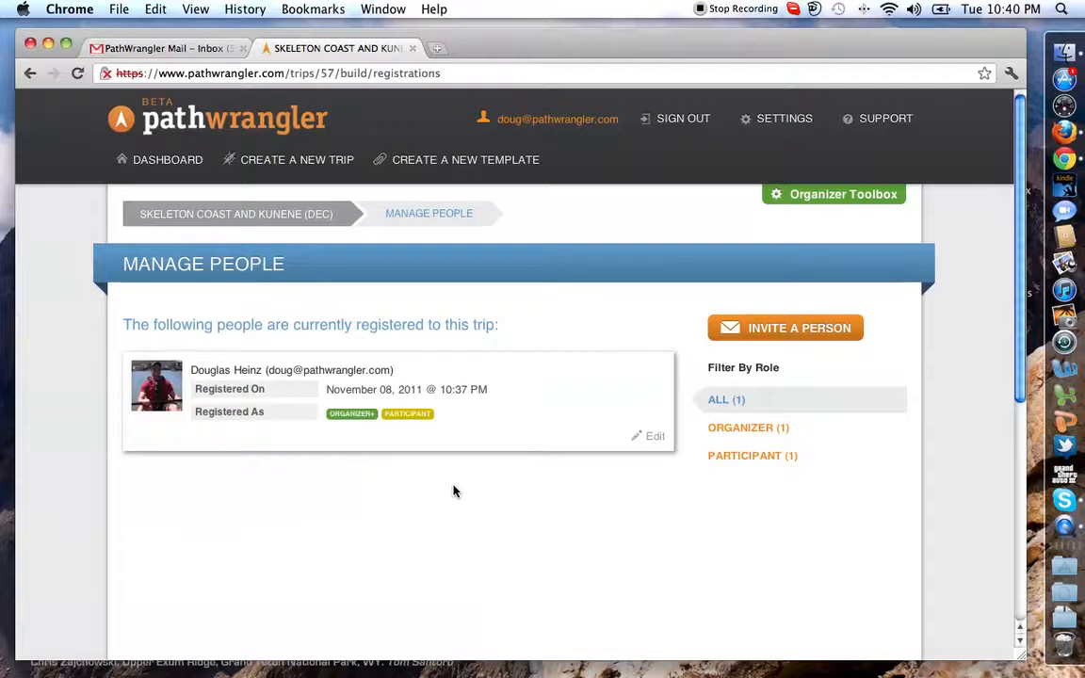
click(279, 216)
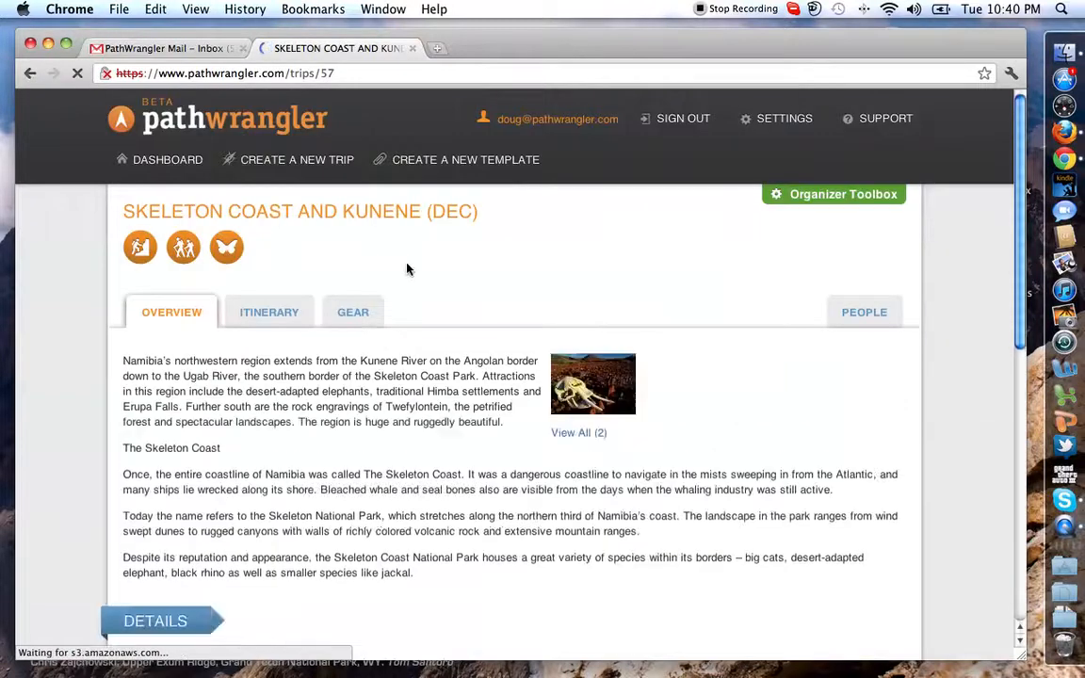